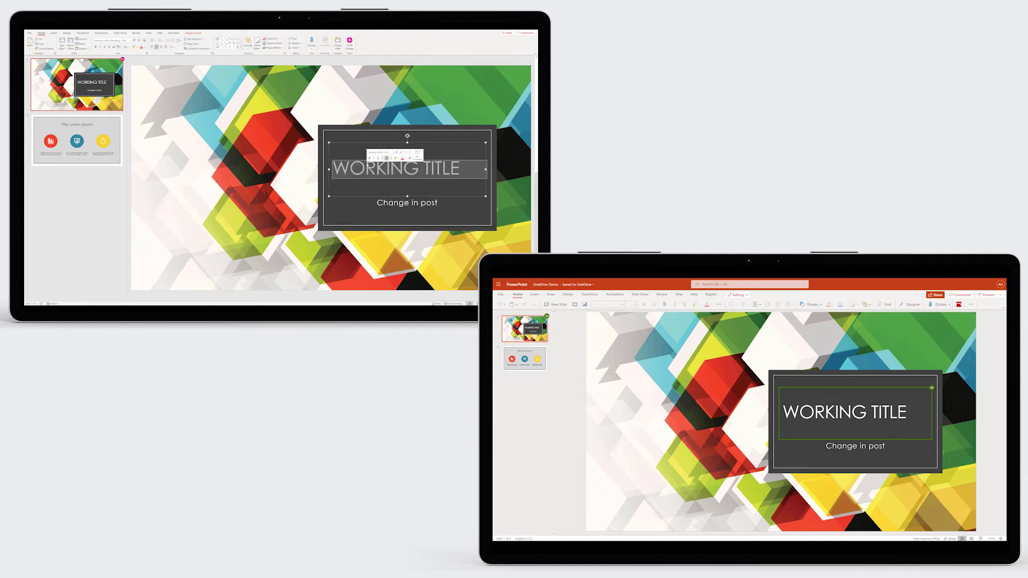
- Type MY REPORT in place of the WORKING TITLE heading on the title slide
type("MY RE")
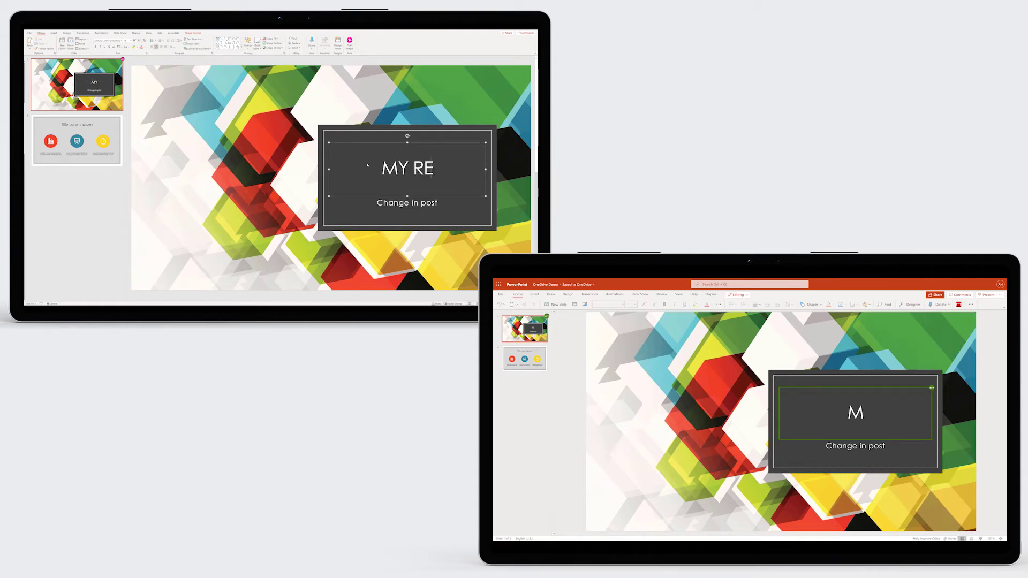
type("PORT")
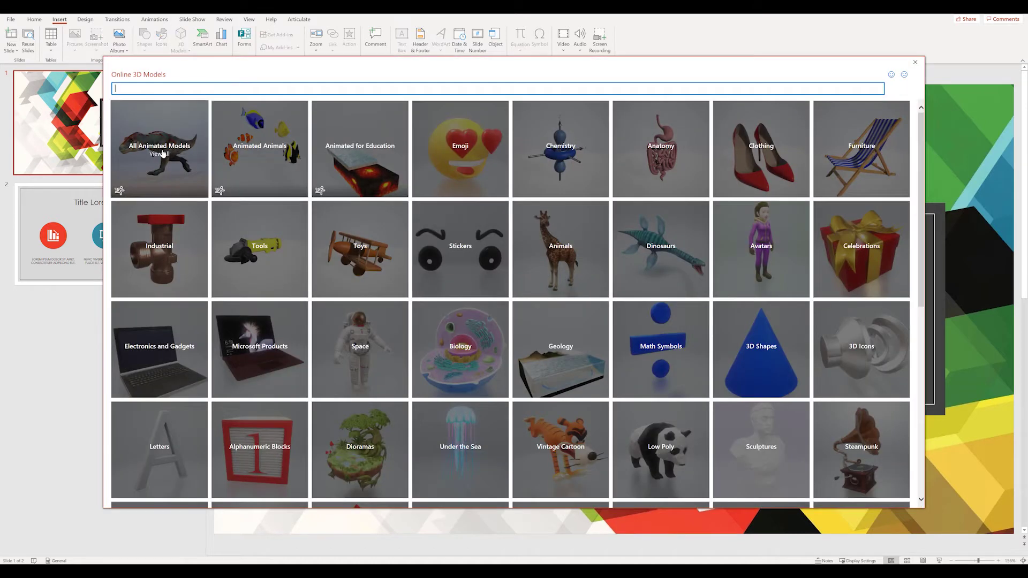
- Insert three Geology stock 3D models: layered crust, subduction zone and volcano
left_click(553, 347)
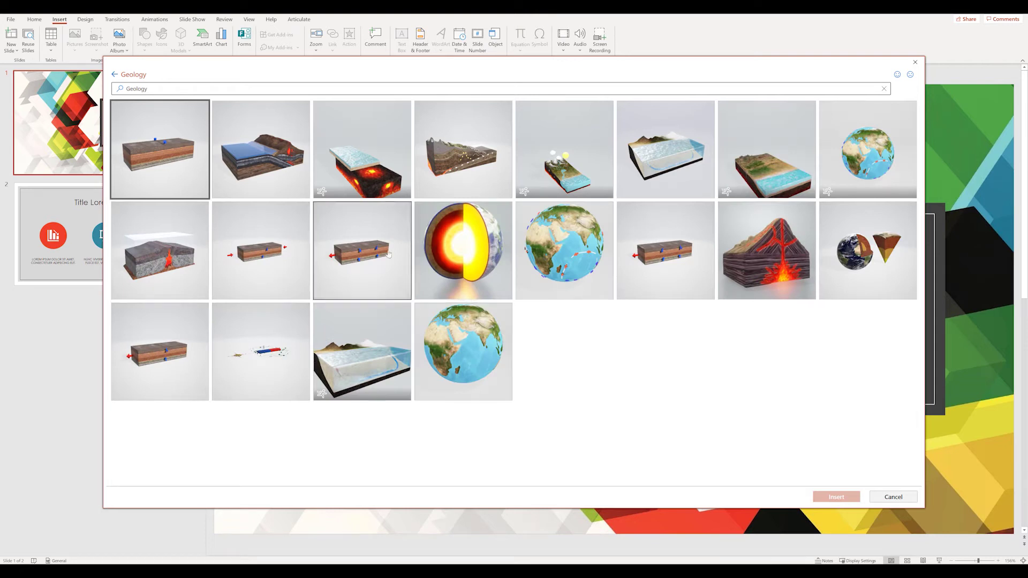
left_click(174, 134)
left_click(245, 149)
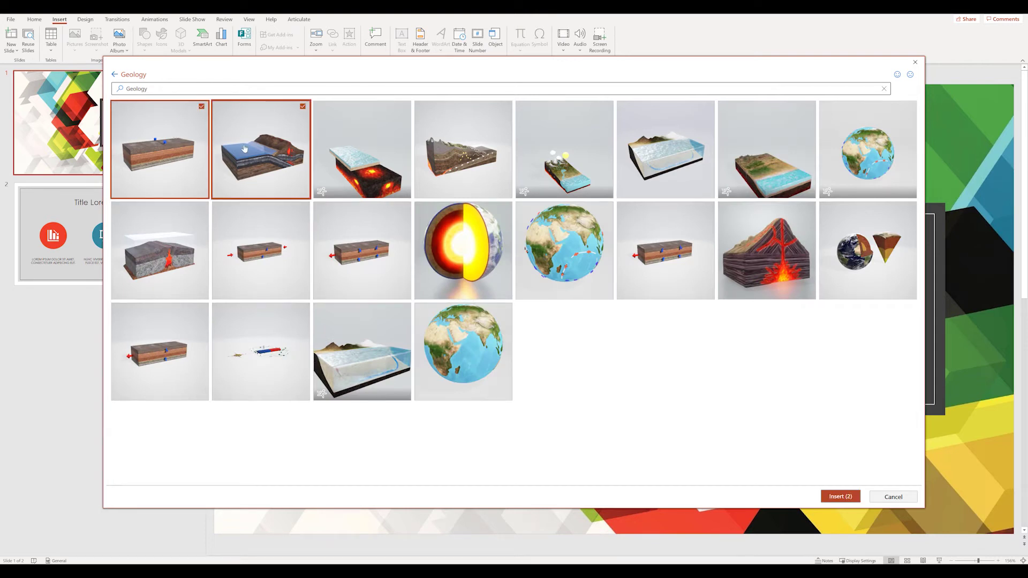
left_click(767, 257)
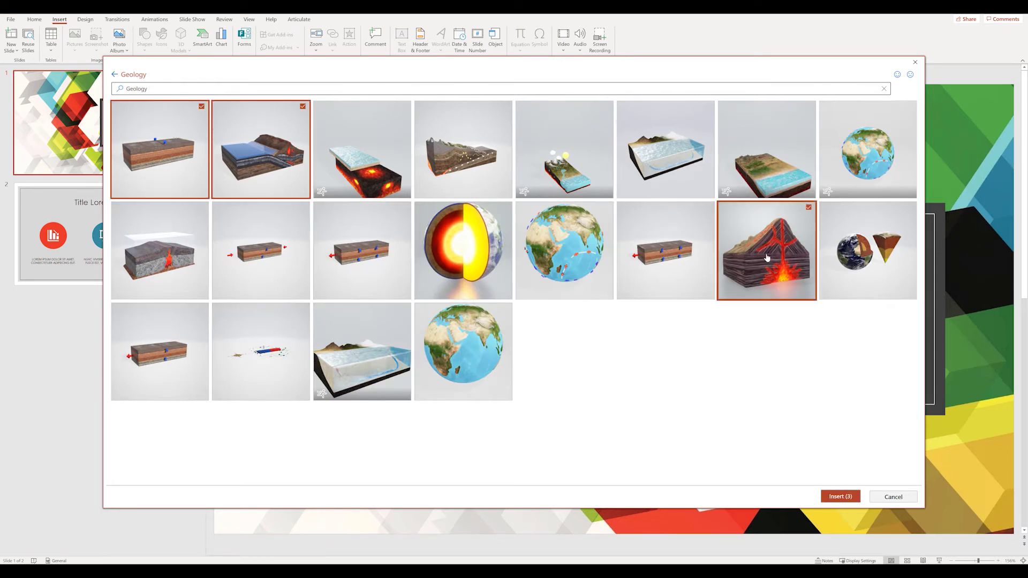
left_click(840, 496)
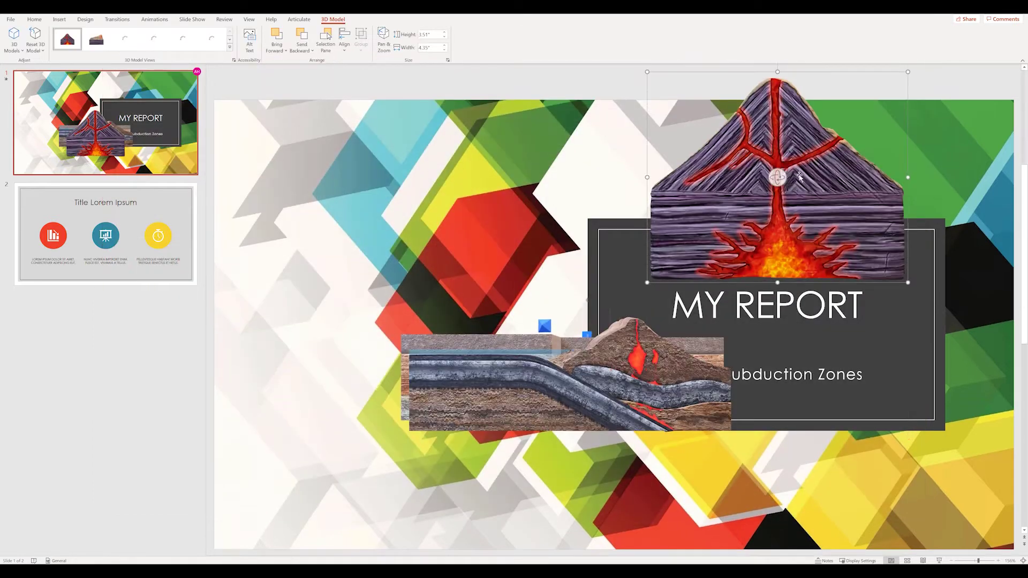
- Rotate the volcano model to show its side and move the subduction model up and left
left_click_drag(777, 177, 889, 176)
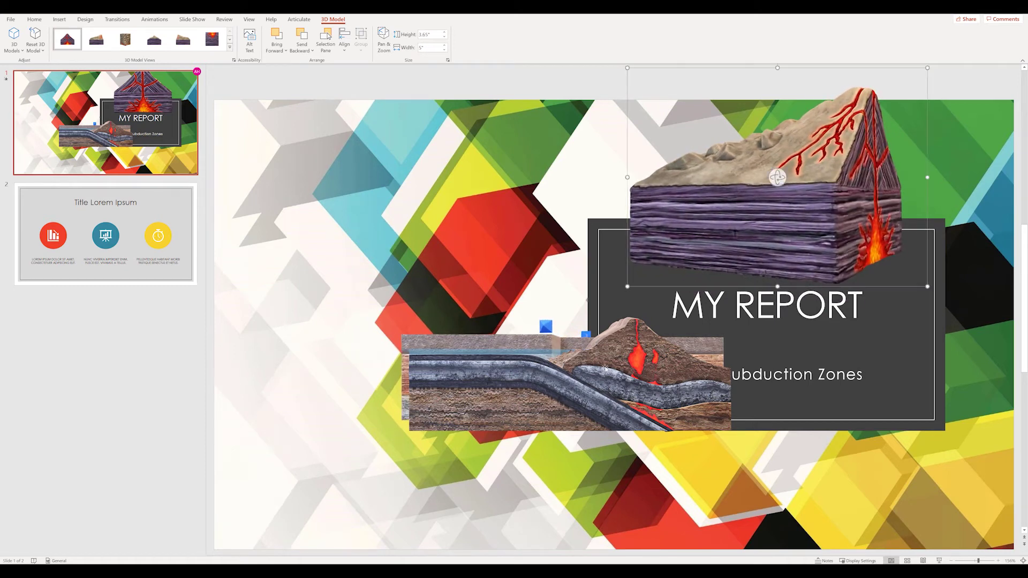
left_click_drag(555, 378, 436, 274)
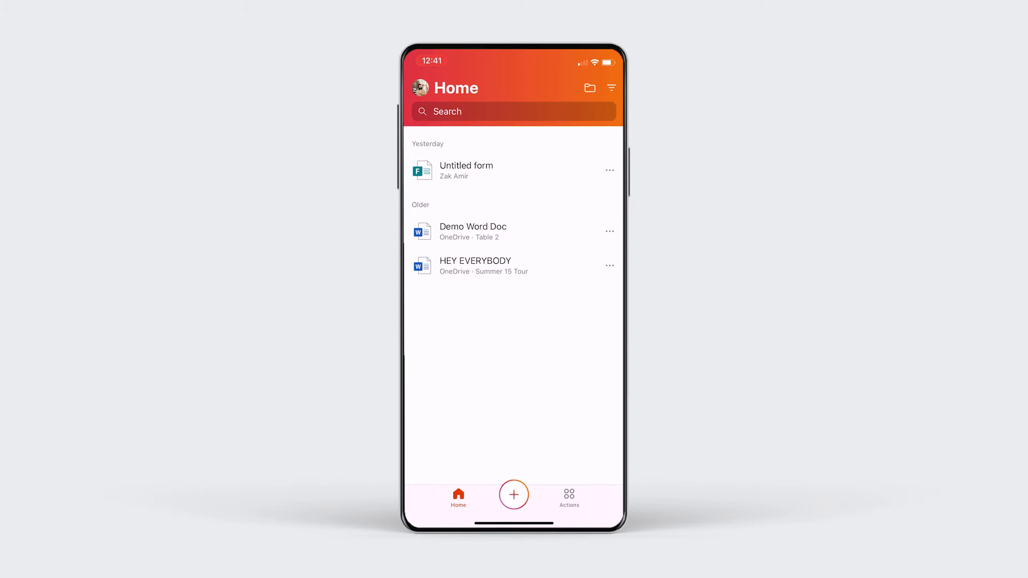
- Look through the Office mobile quick actions list, then return to the recent files
left_click(569, 498)
scroll(514, 294, "down", 5)
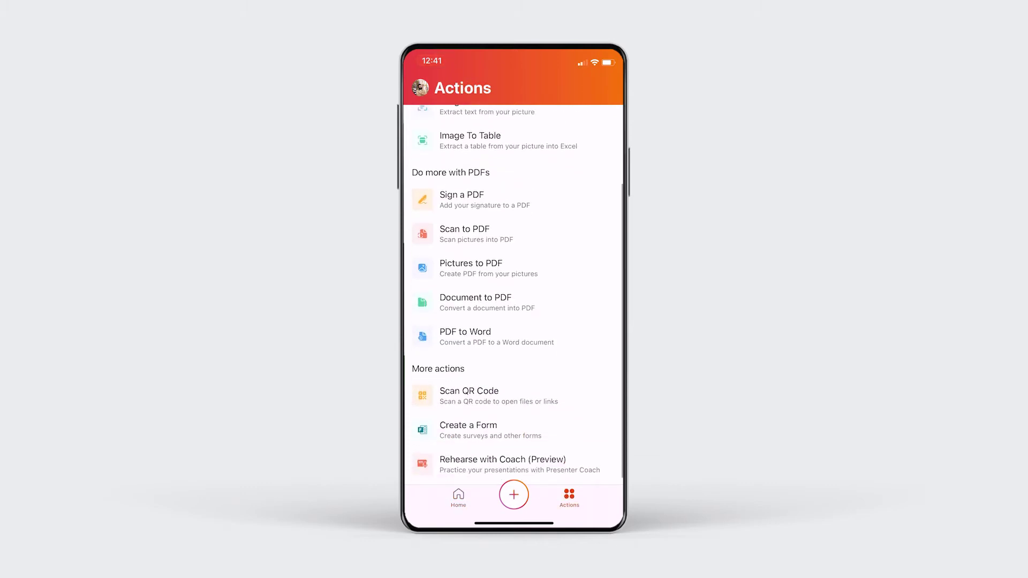
scroll(514, 294, "up", 2)
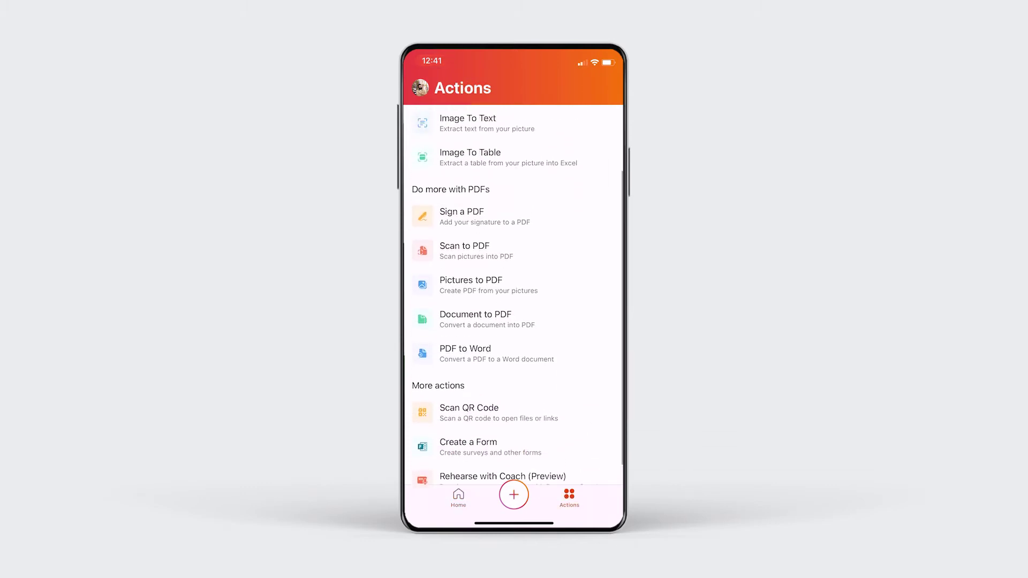
left_click(459, 498)
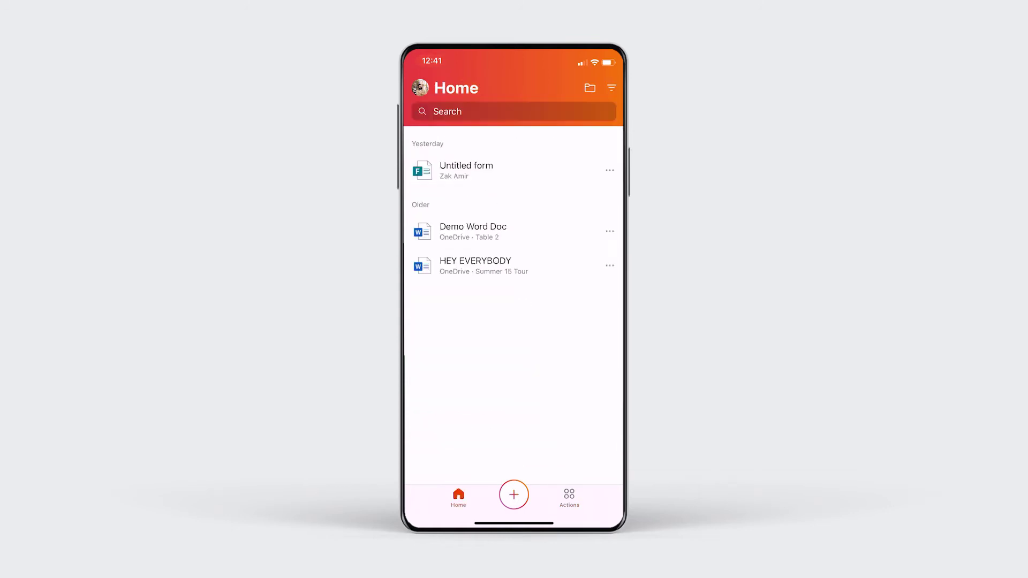
- Start a new PowerPoint presentation from a template and scroll the template gallery
left_click(514, 495)
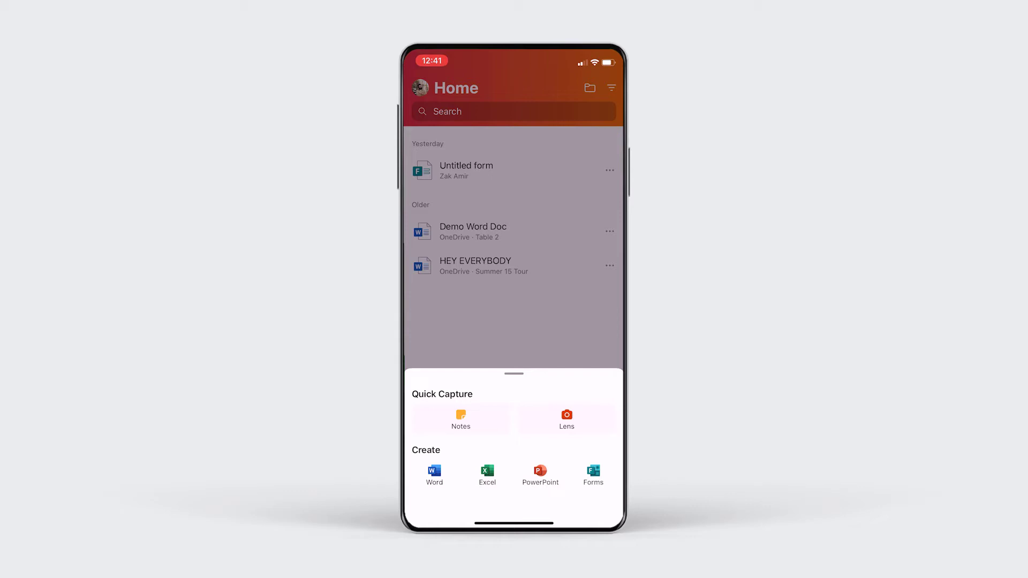
left_click(541, 473)
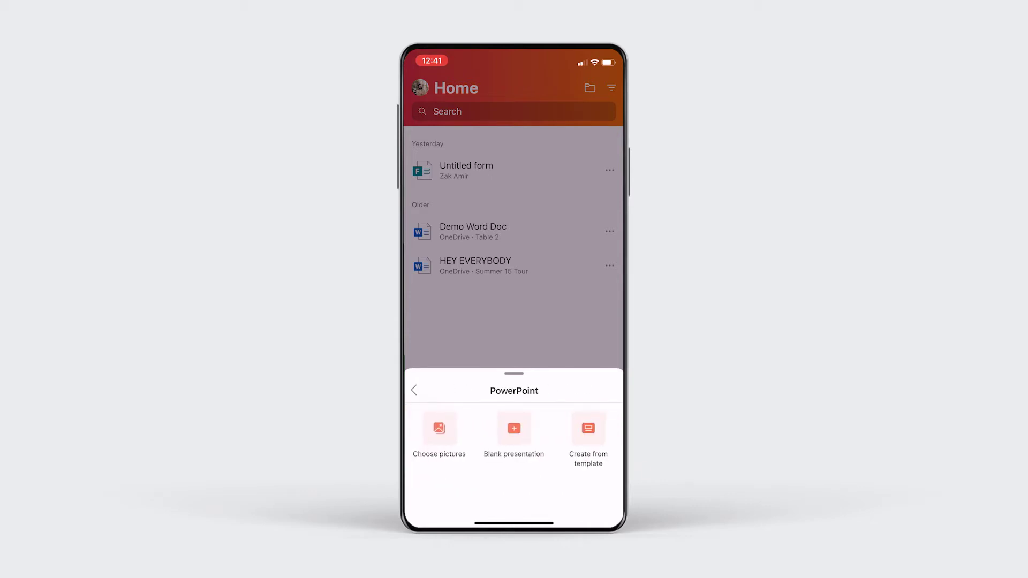
left_click(588, 428)
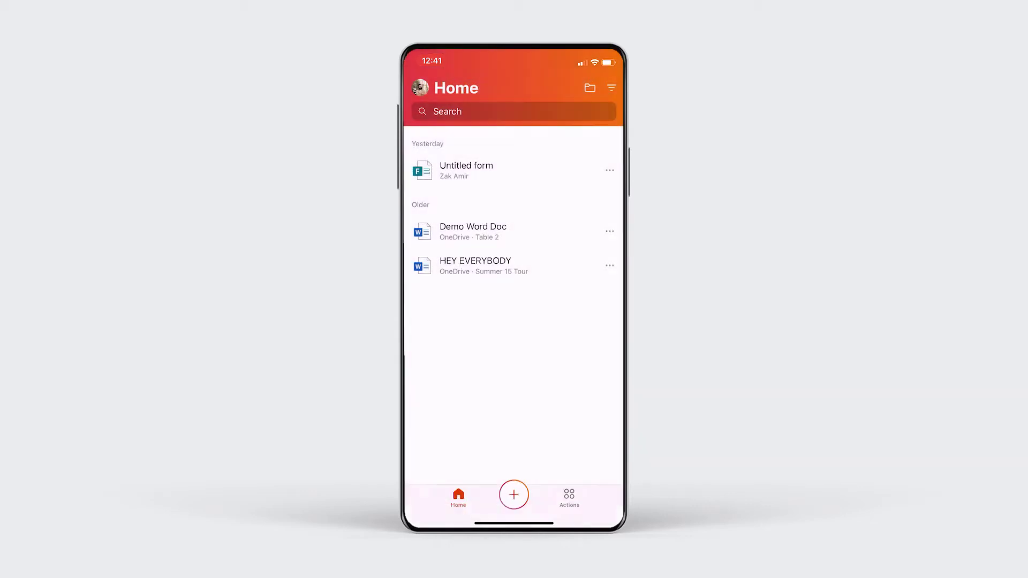
scroll(514, 313, "down", 5)
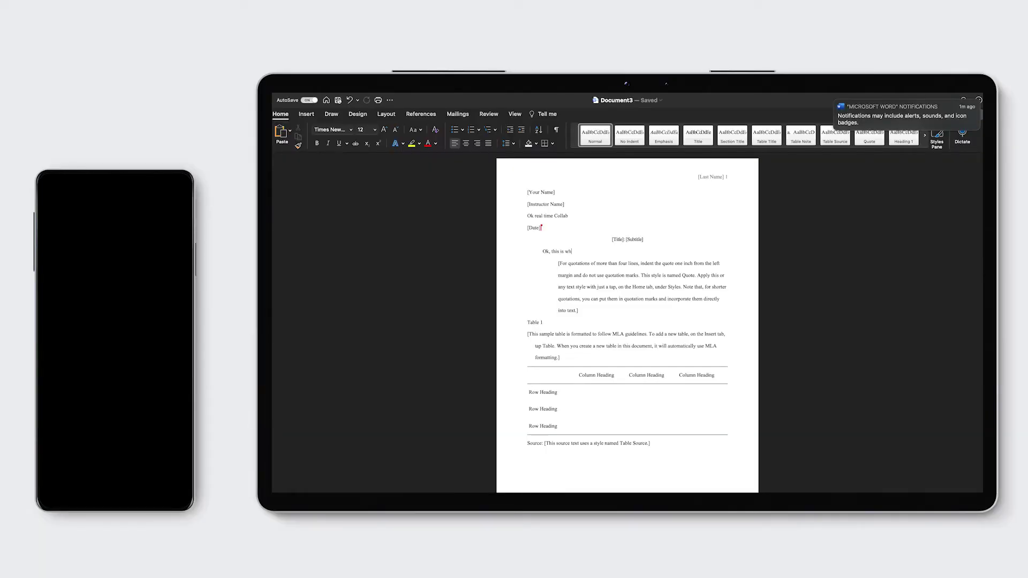
- Finish the intro-and-bold-promise sentence, bold it, and select the quote paragraph below
type("we need to outline our intro and bold promise.")
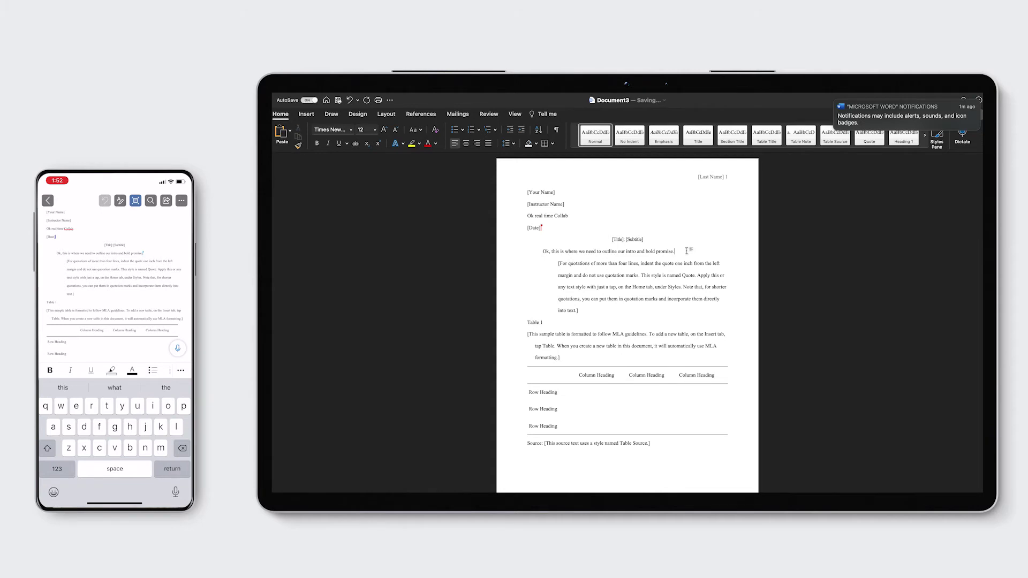
left_click_drag(687, 252, 546, 252)
key("super+b")
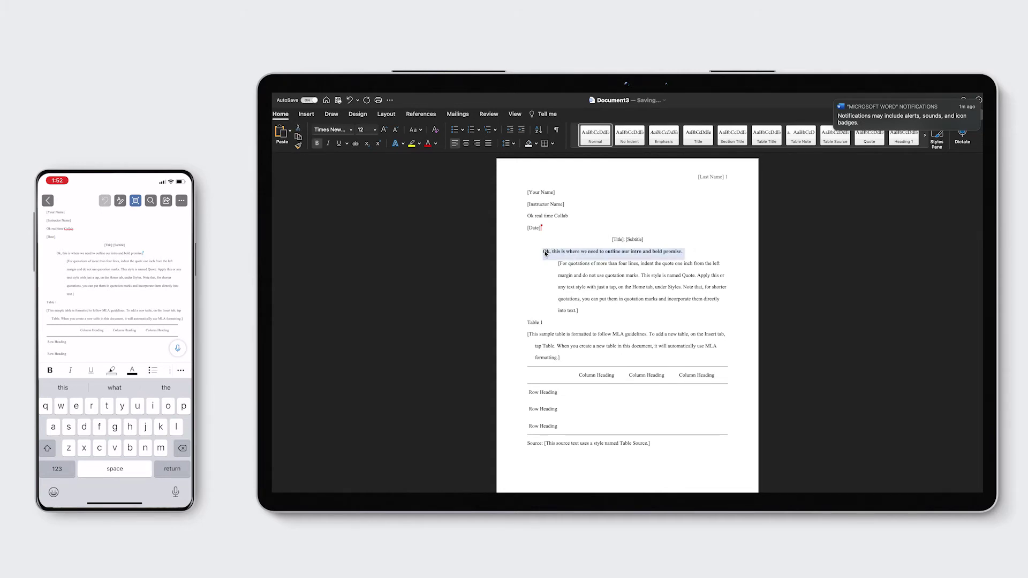
double_click(546, 287)
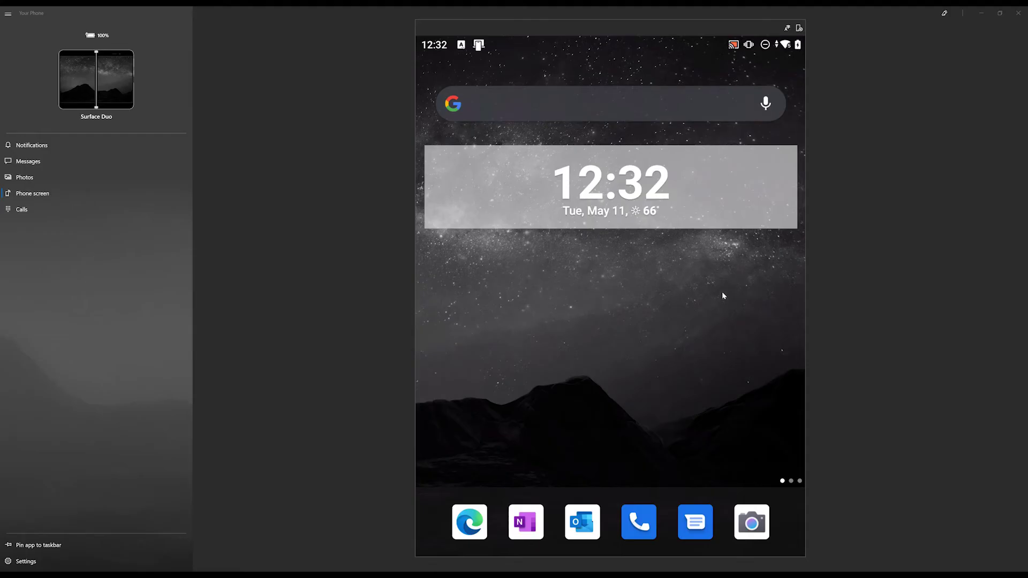
- Search Google Play for Office on the mirrored phone, launch it, and show new-file options
left_click_drag(723, 295, 505, 314)
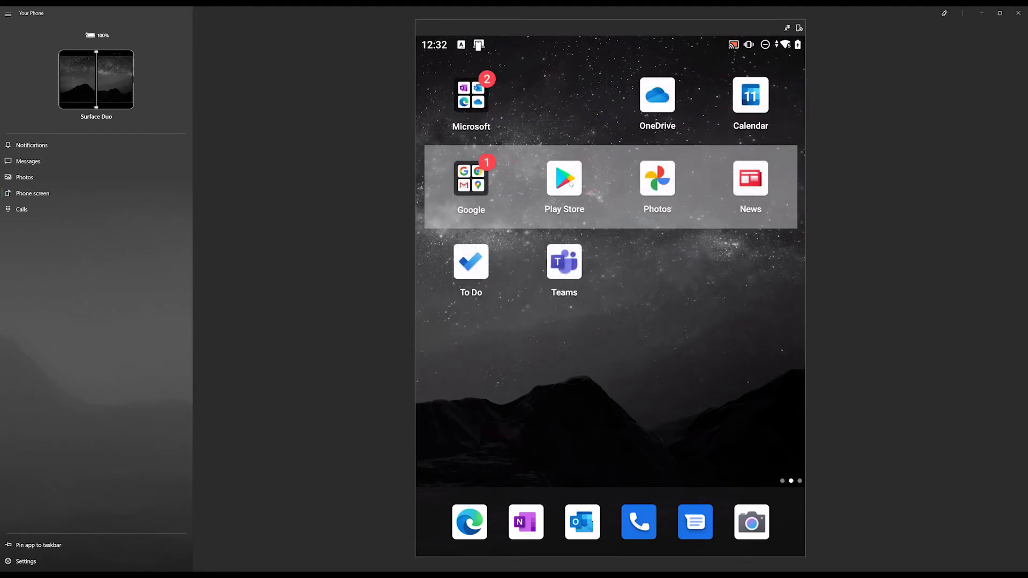
left_click(570, 183)
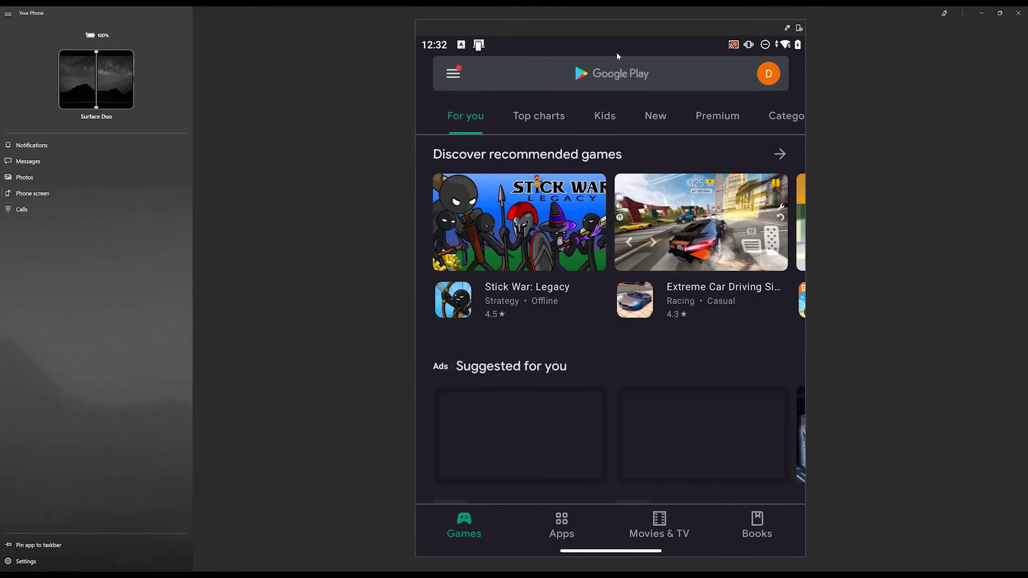
left_click(636, 85)
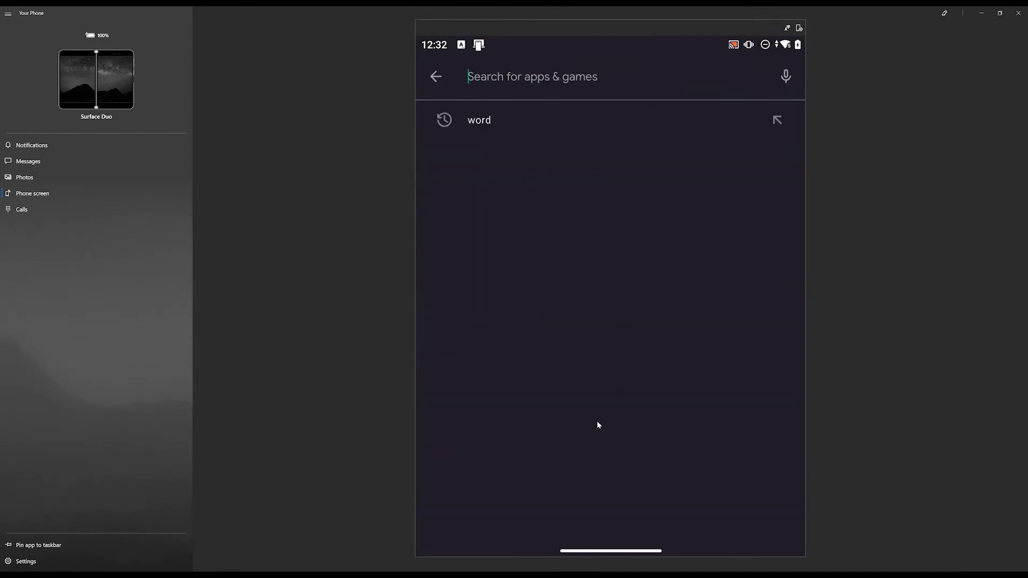
type("Office")
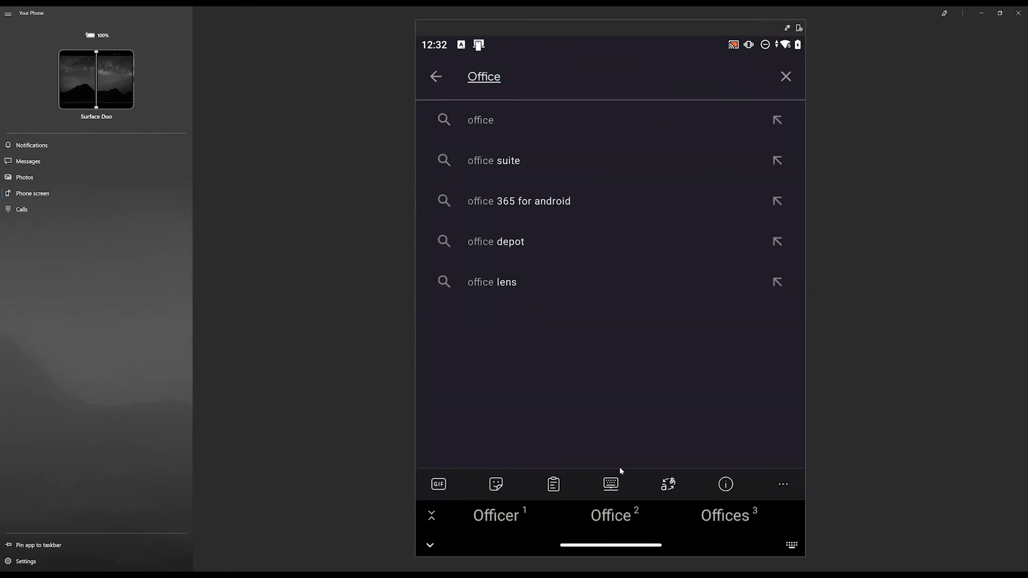
key("Return")
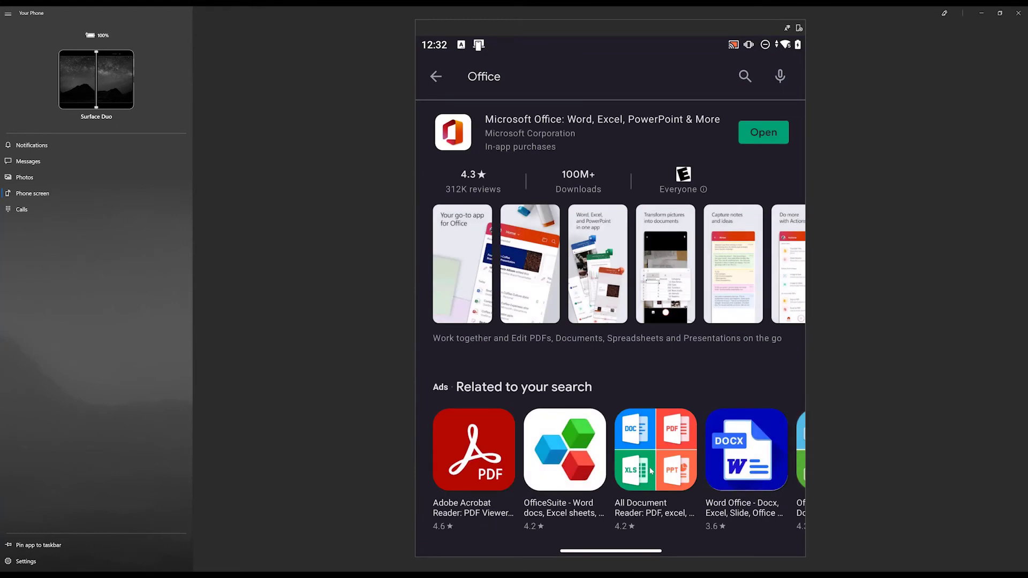
left_click(763, 132)
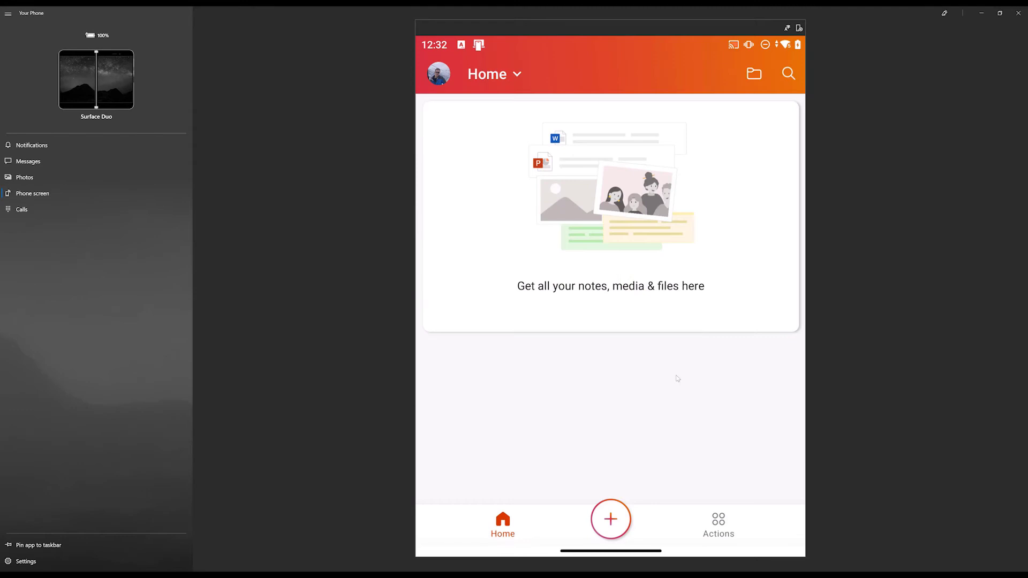
left_click(610, 520)
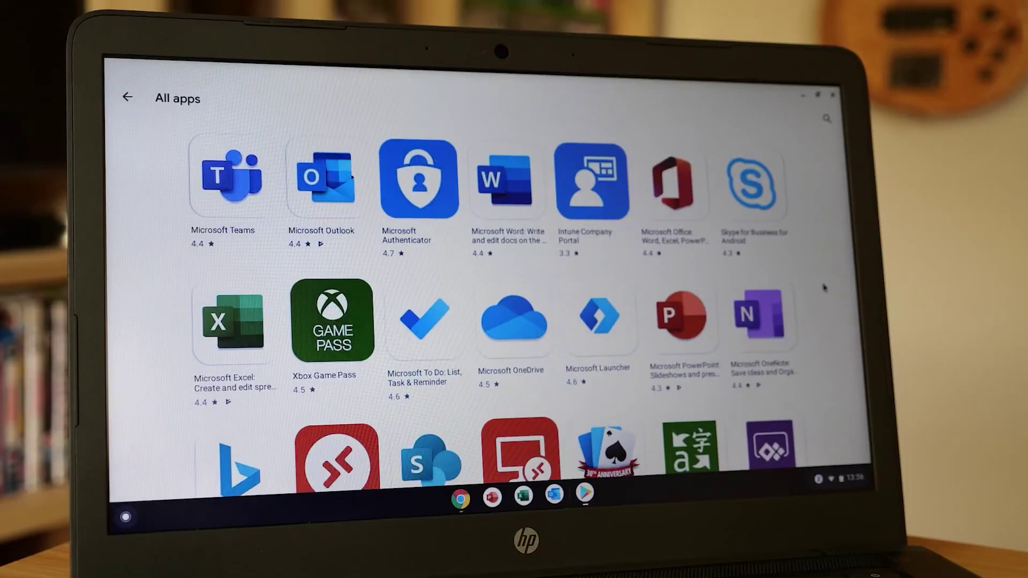
- Scroll the All apps page and get Design Ideas for a blank PowerPoint slide
scroll(824, 288, "down", 5)
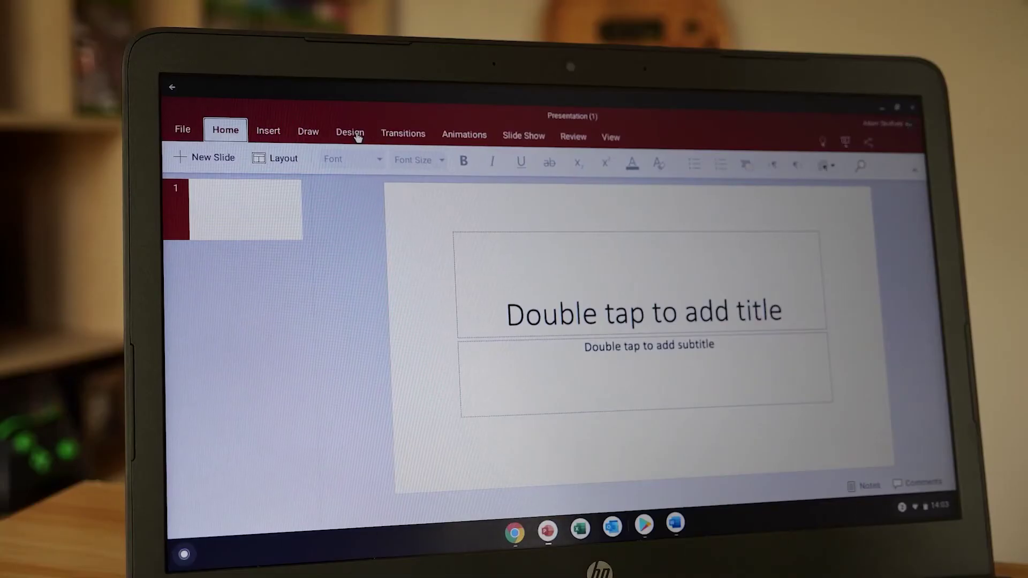
left_click(351, 137)
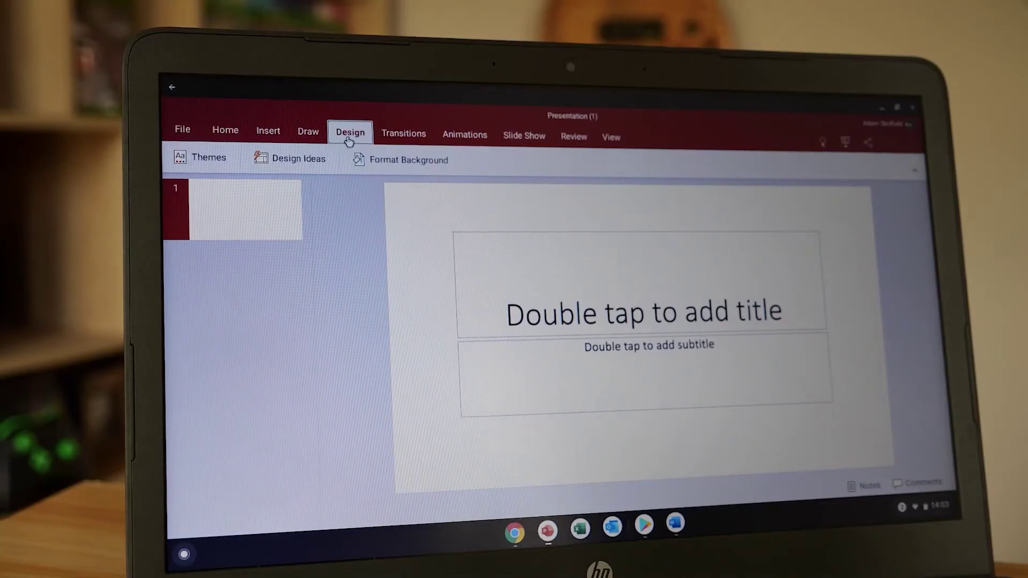
left_click(315, 160)
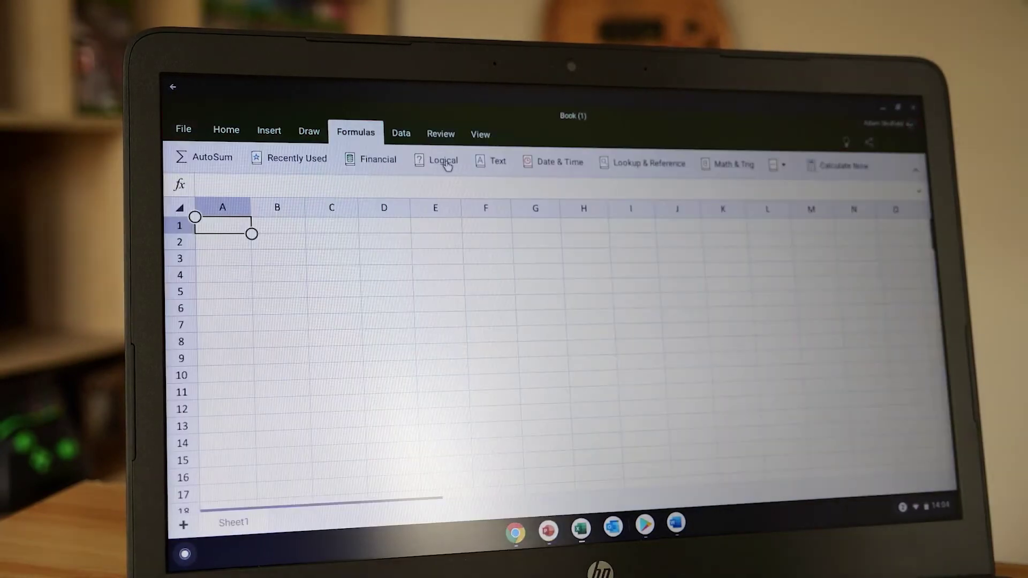
- Browse Excel's Logical and Text function lists, then scroll through the OneDrive files
left_click(444, 161)
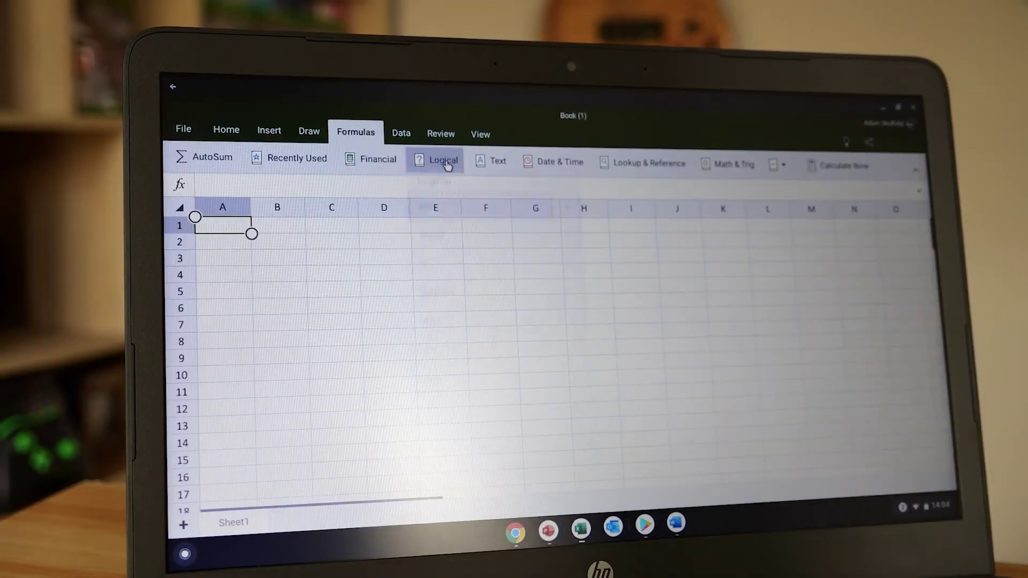
left_click(493, 170)
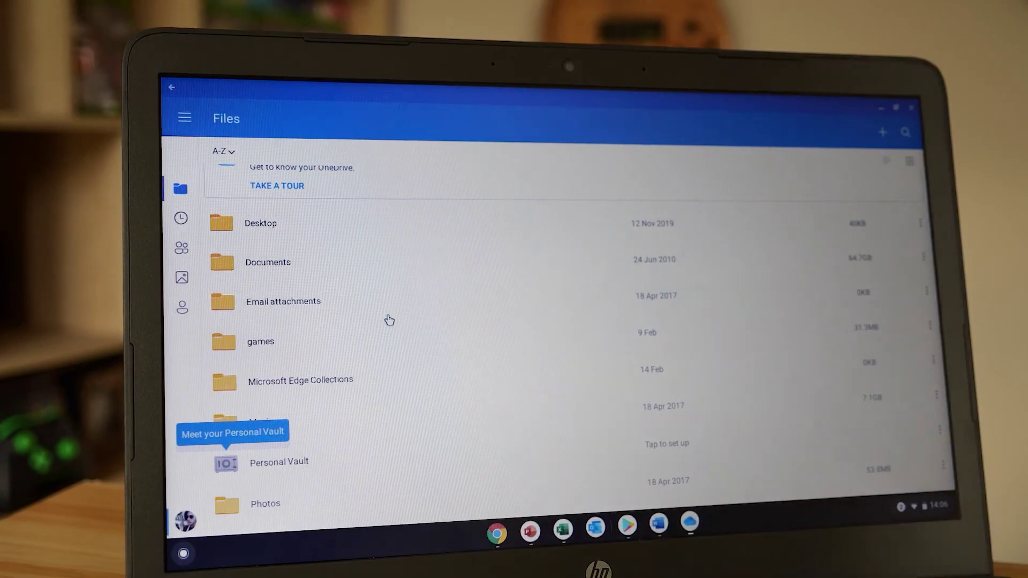
scroll(389, 321, "down", 4)
scroll(389, 320, "down", 3)
scroll(390, 319, "up", 6)
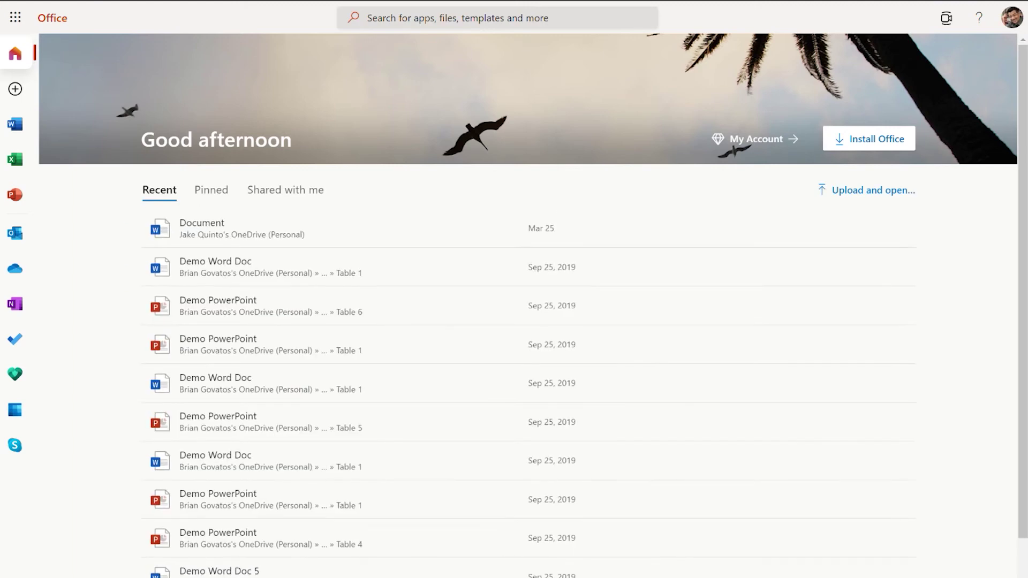
- Visit the Word, Excel and PowerPoint home pages and start a Madison-themed presentation
left_click(16, 126)
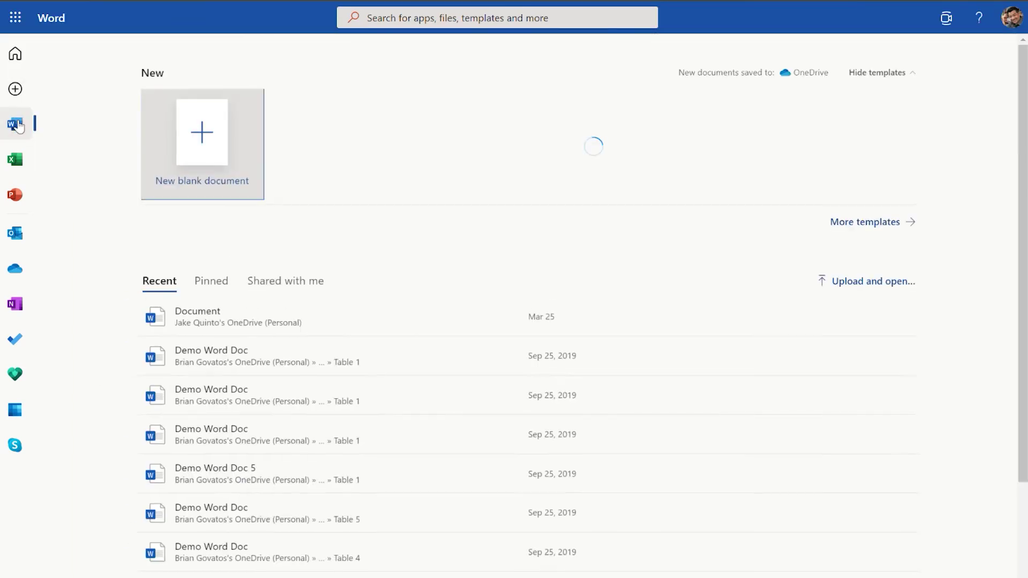
left_click(24, 164)
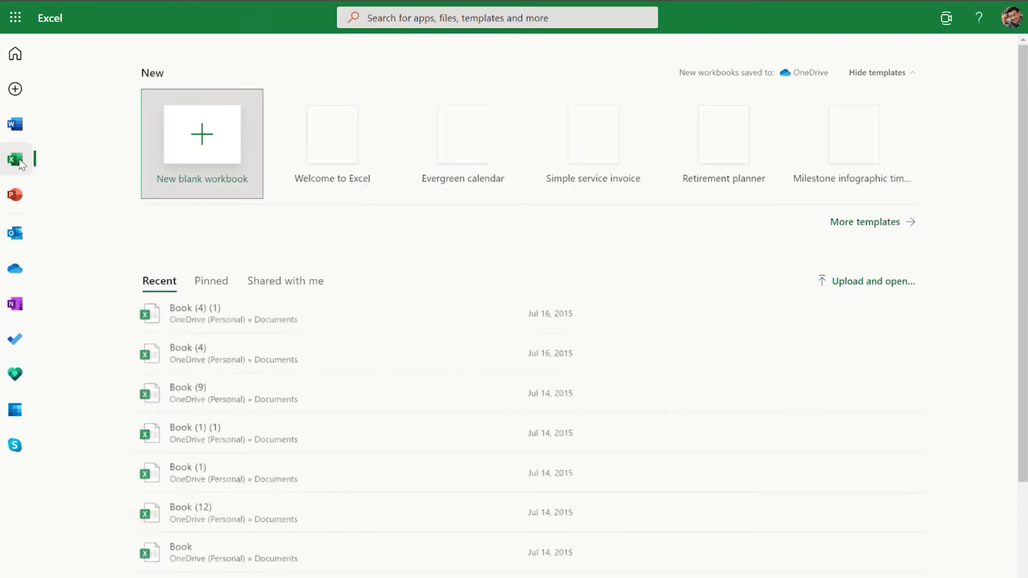
left_click(24, 193)
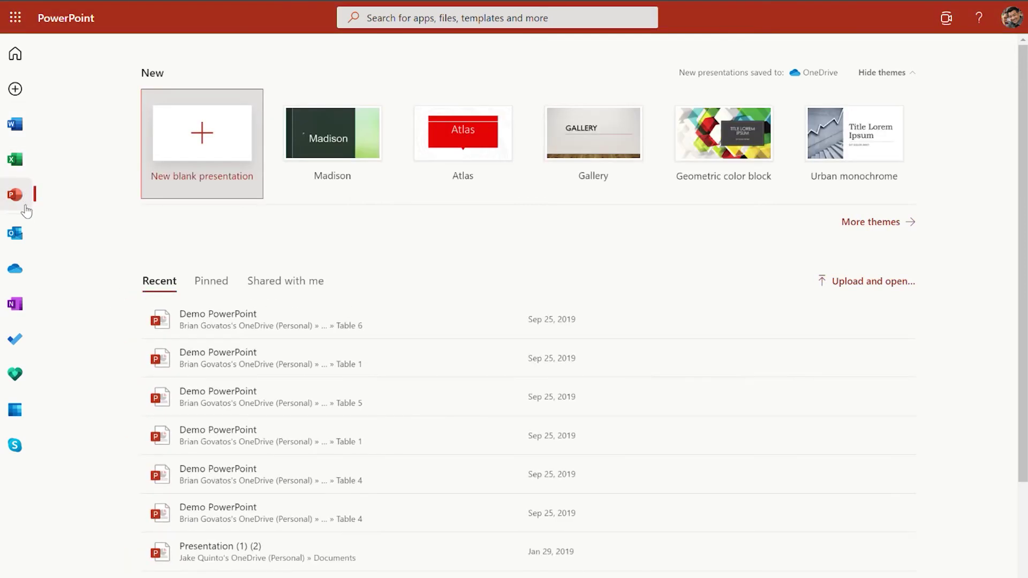
left_click(310, 166)
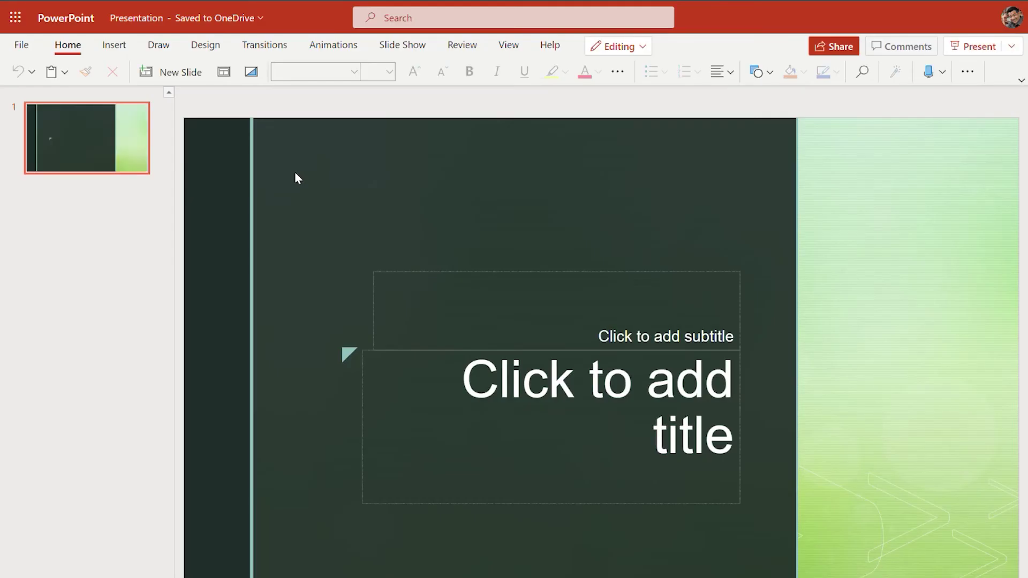
- Title the slide 'Q1 Report' and apply the teal Designer suggestion
left_click(526, 386)
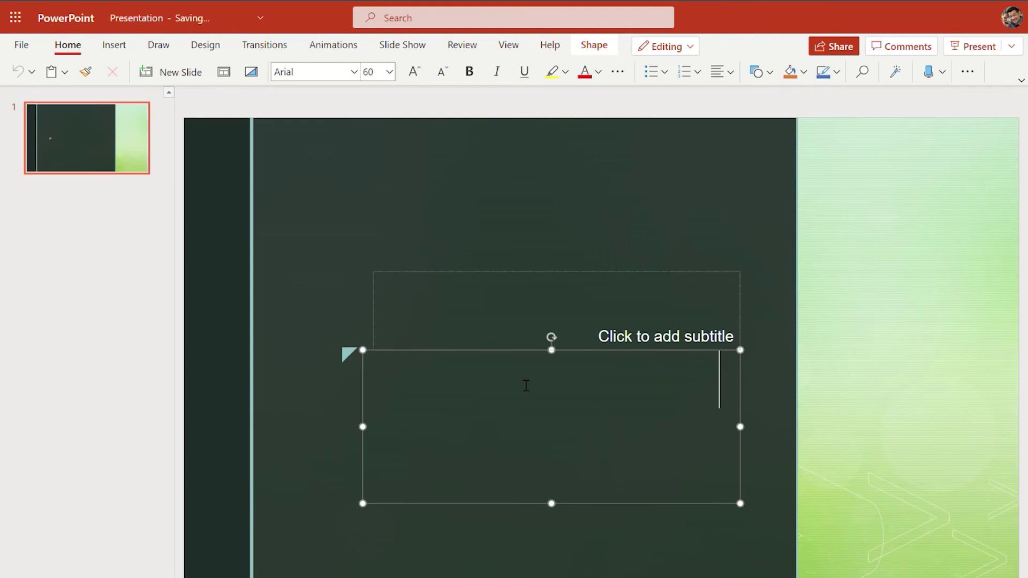
type("Q1 Report")
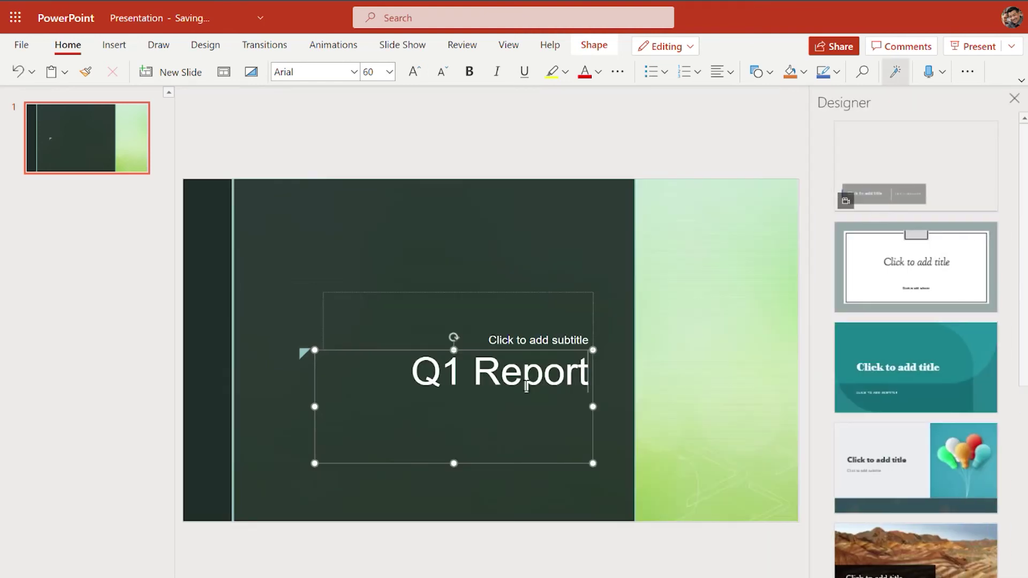
left_click(917, 379)
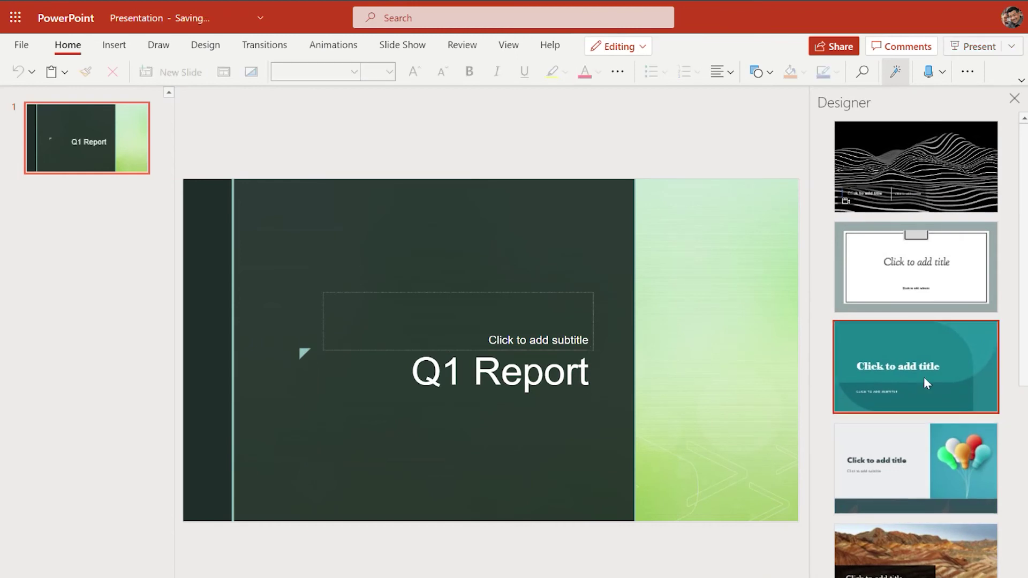